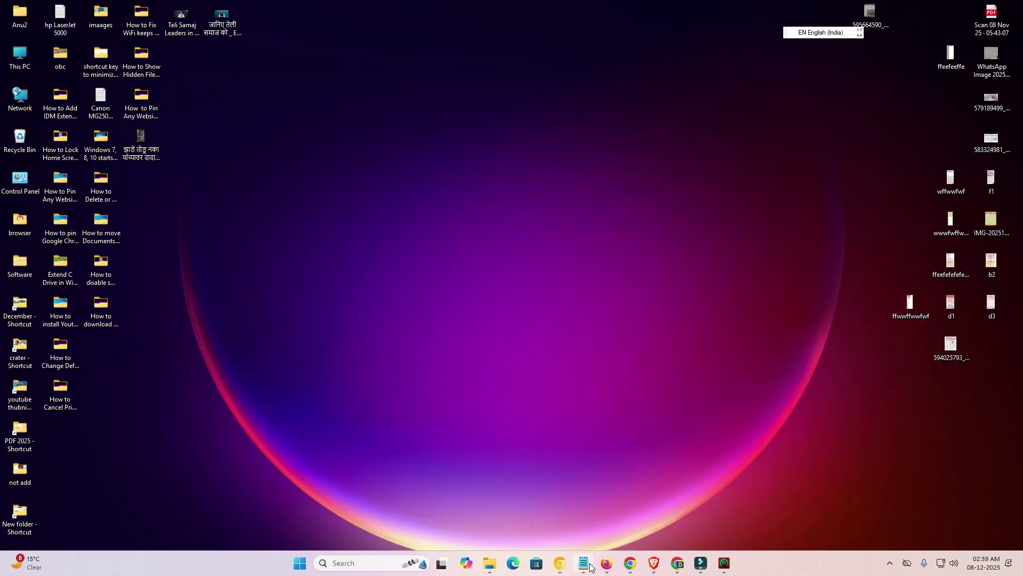
# - Review the 64-bit Google Drive and Mega links for the Canon MG2500 / MG2520 driver in the text notes
pyautogui.click(584, 563)
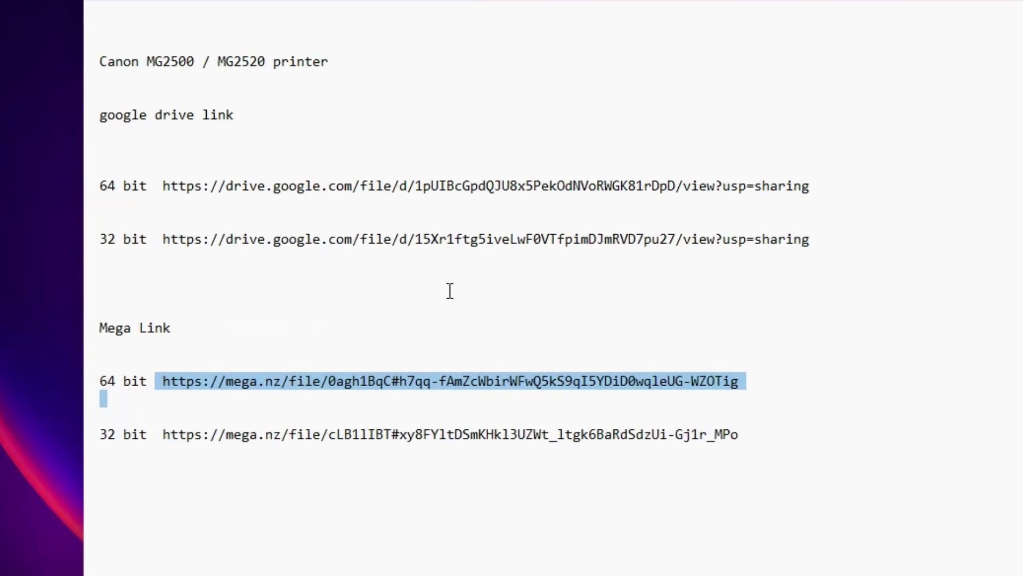
pyautogui.moveTo(160, 186); pyautogui.dragTo(877, 188)
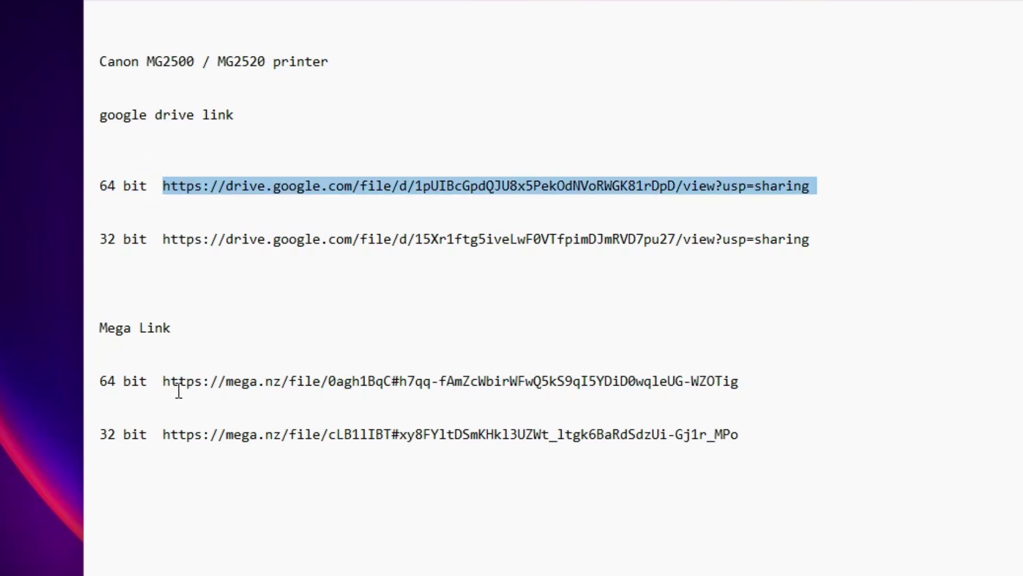
pyautogui.moveTo(160, 384); pyautogui.dragTo(766, 393)
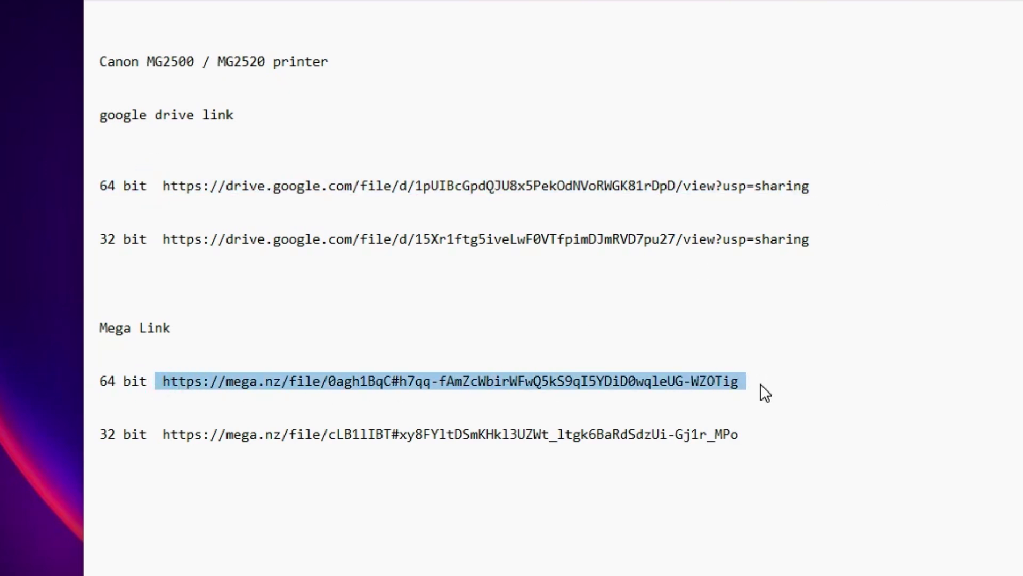
pyautogui.click(568, 377)
pyautogui.click(792, 149)
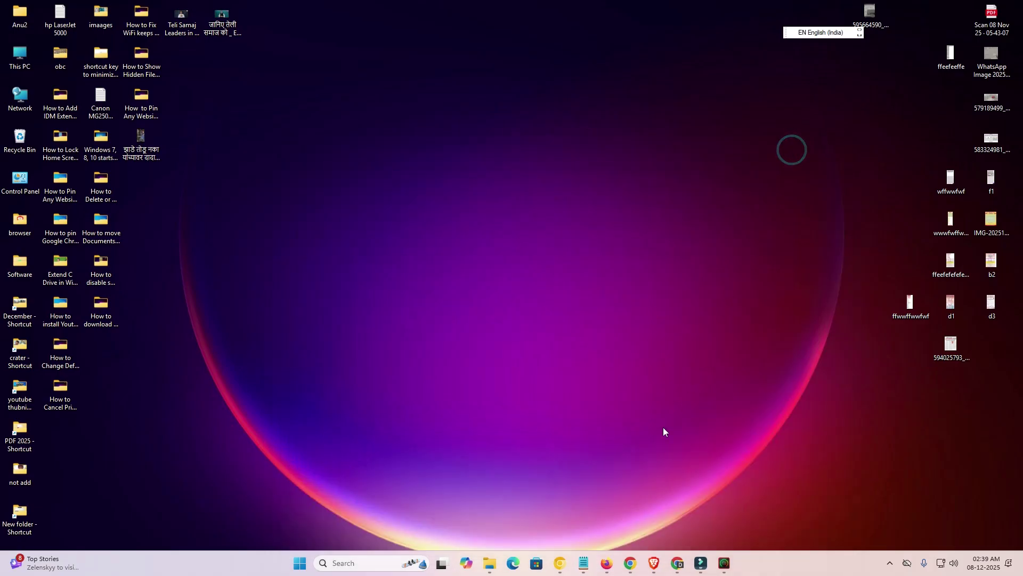
# - Switch to Chrome and download the 64-bit Canon driver archive from MEGA using Standard download
pyautogui.moveTo(632, 559)
pyautogui.click(700, 517)
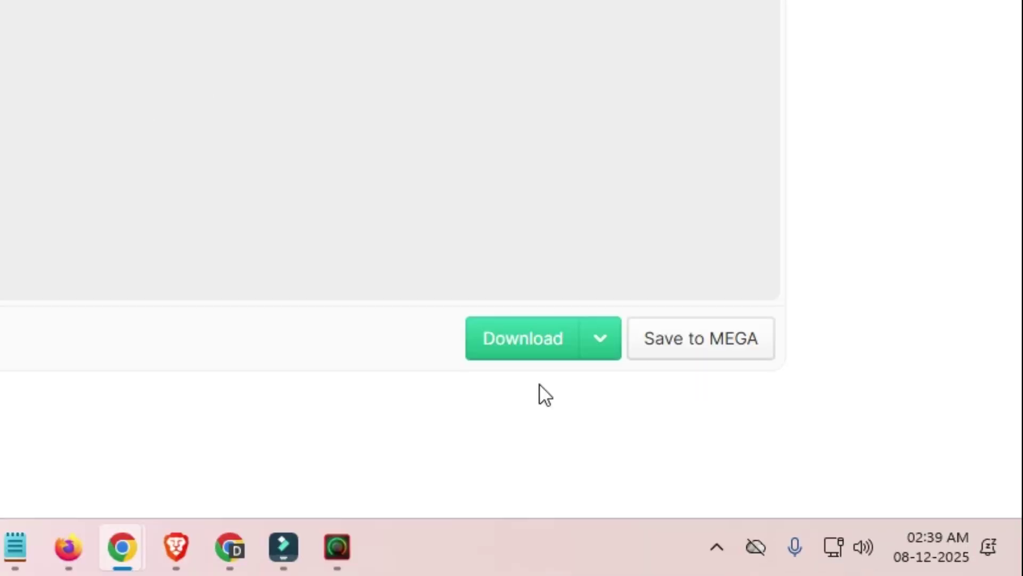
pyautogui.click(600, 339)
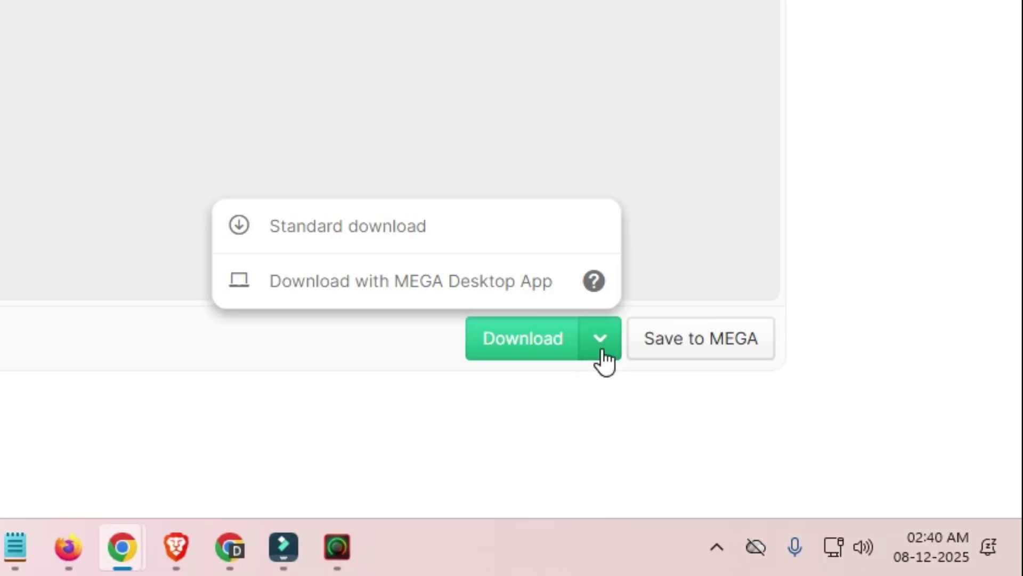
pyautogui.click(424, 235)
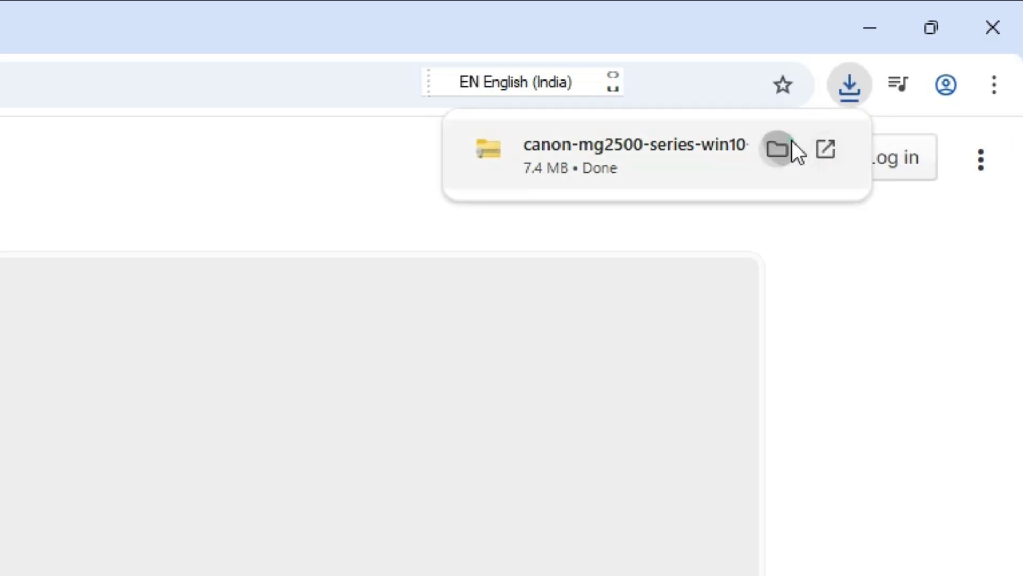
# - Show the downloaded canon-mg2500-series-win10-64bit archive in its folder and move it to the desktop
pyautogui.click(791, 142)
pyautogui.click(865, 23)
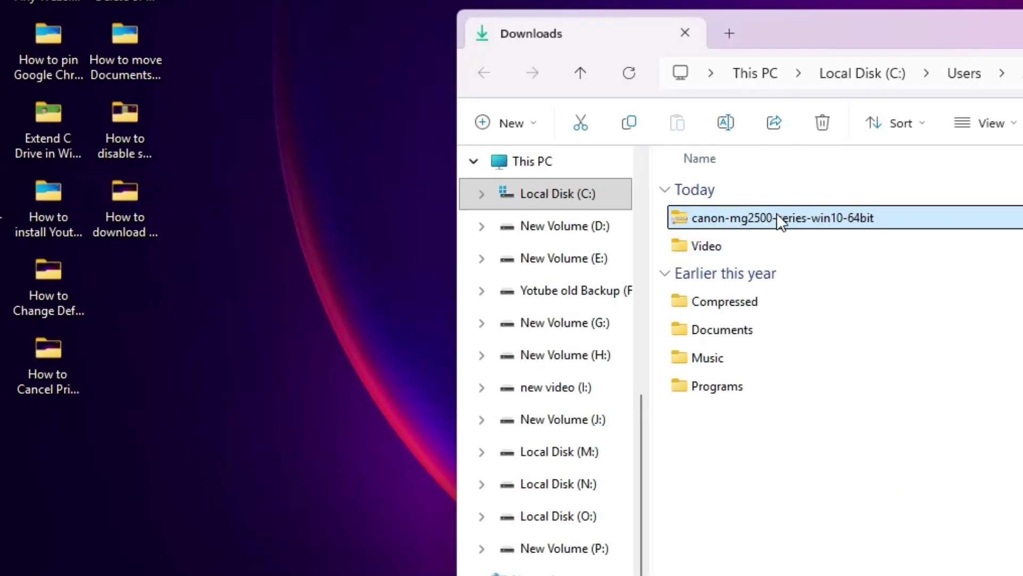
pyautogui.moveTo(776, 213); pyautogui.dragTo(300, 248)
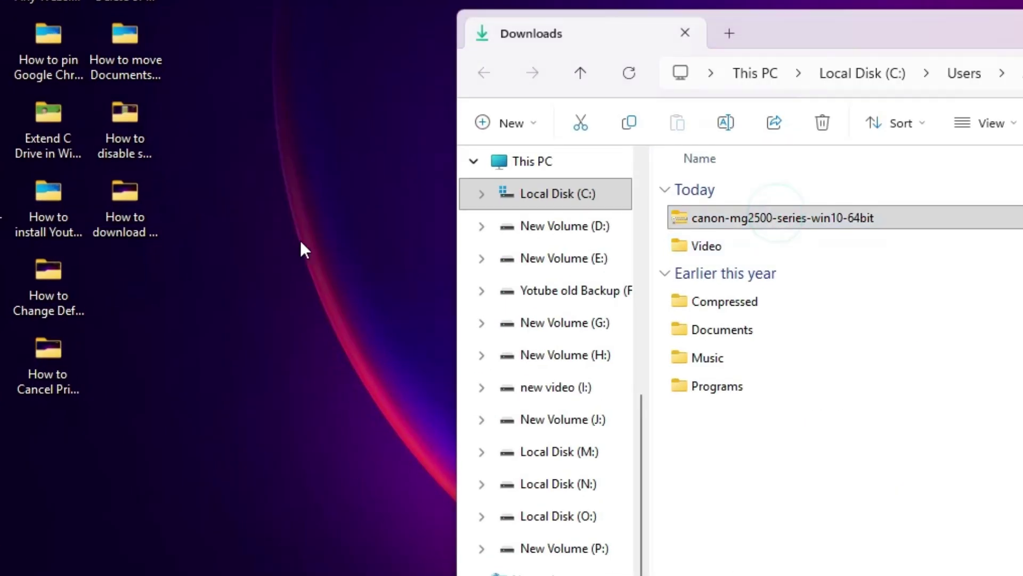
pyautogui.click(1021, 33)
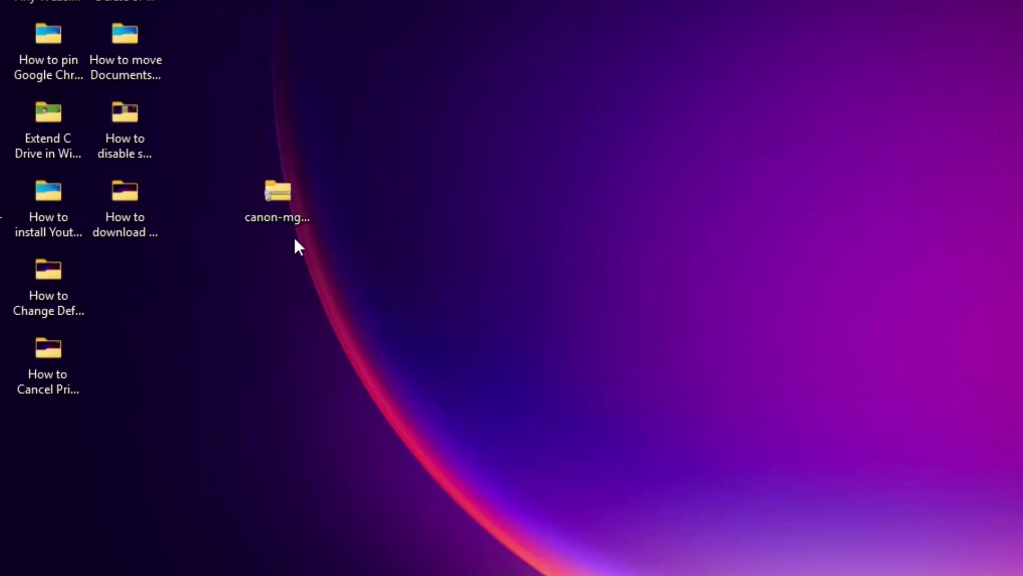
# - Extract the canon-mg2500-series-win10-64bit archive with WinRAR's Extract files option
pyautogui.rightClick(283, 199)
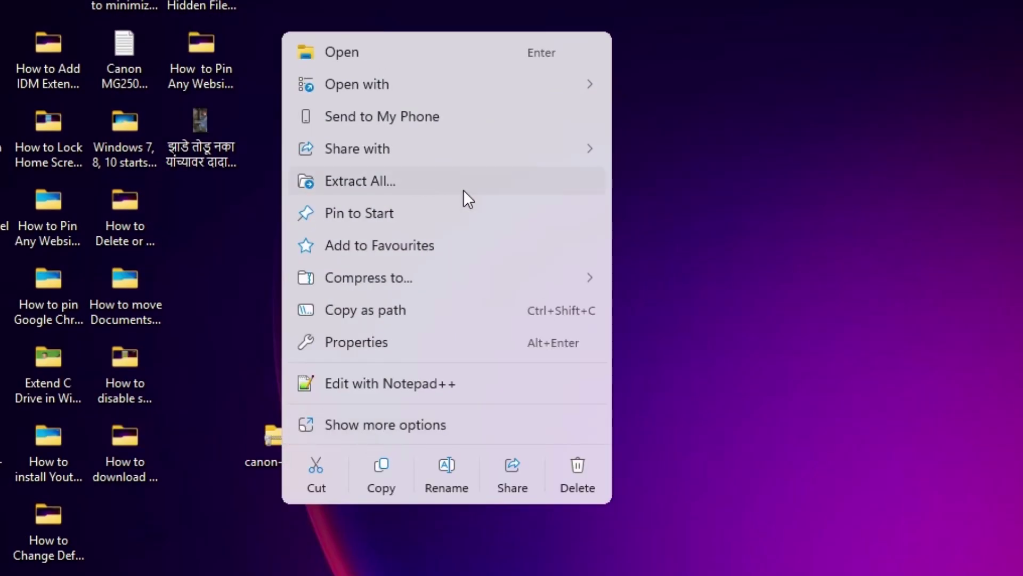
pyautogui.click(408, 424)
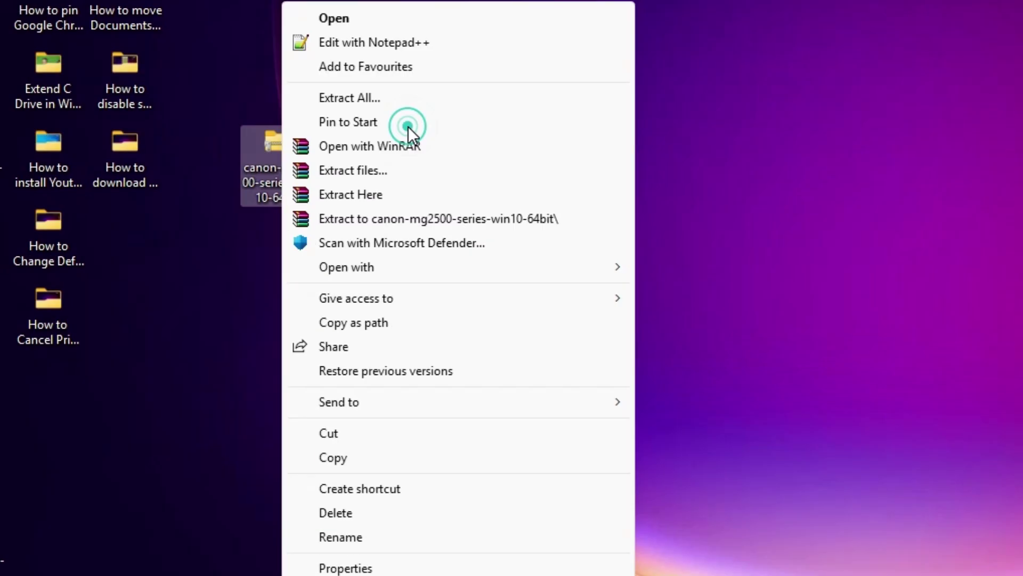
pyautogui.click(369, 171)
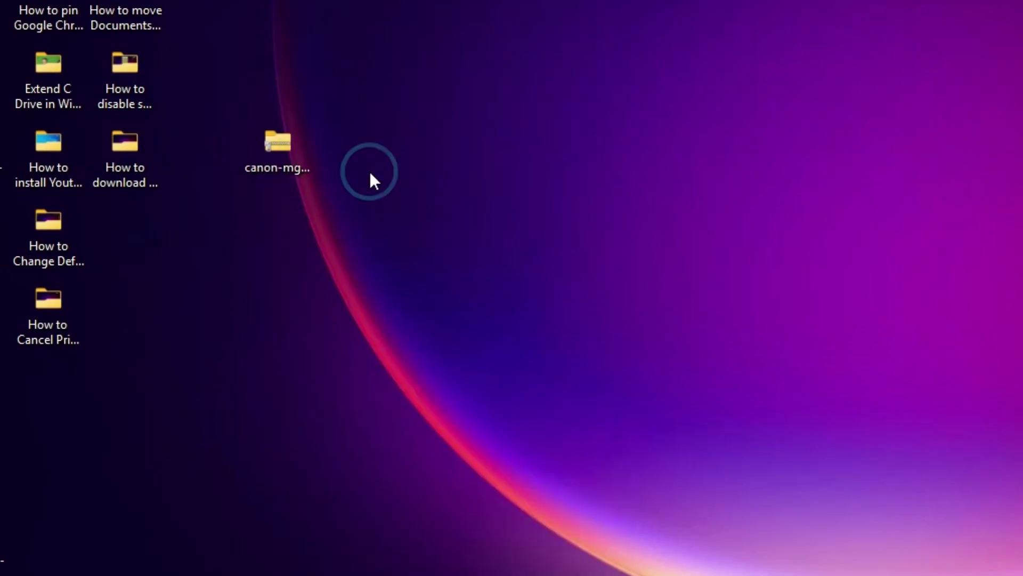
pyautogui.click(552, 527)
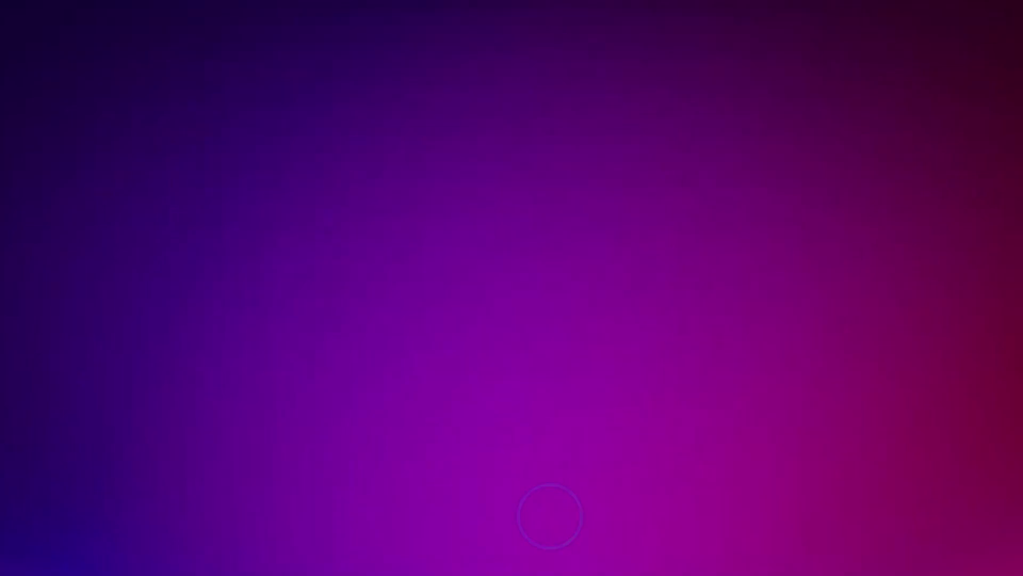
# - Place the extracted driver folder below its archive on the desktop and check the files inside it
pyautogui.click(147, 304)
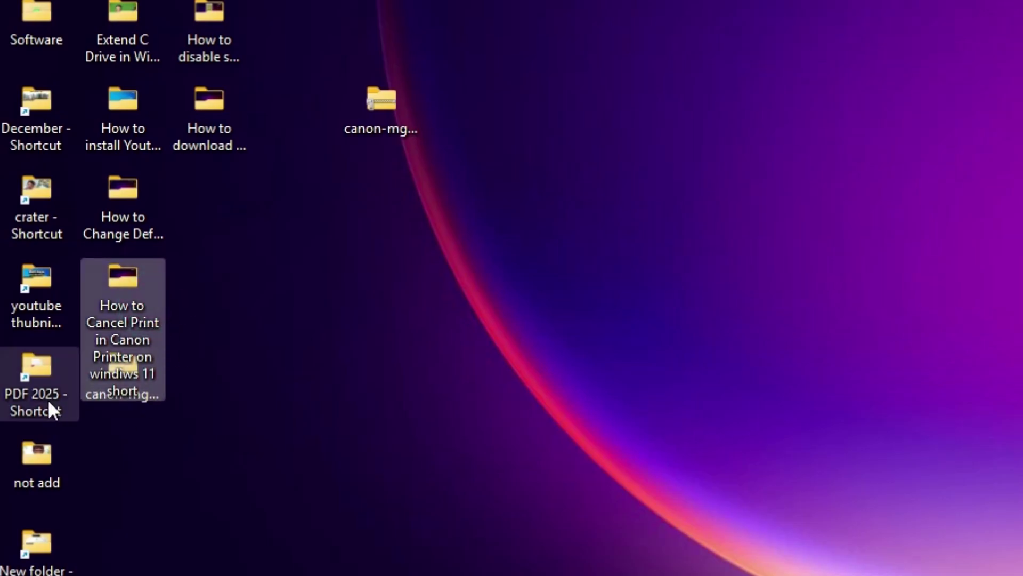
pyautogui.click(127, 369)
pyautogui.moveTo(137, 395); pyautogui.dragTo(381, 186)
pyautogui.doubleClick(380, 183)
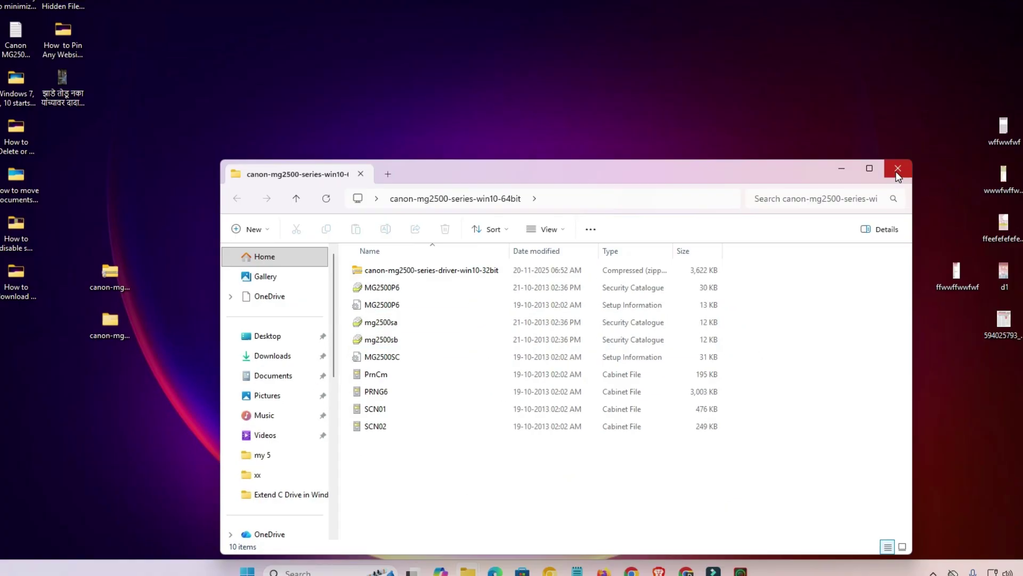
pyautogui.click(898, 170)
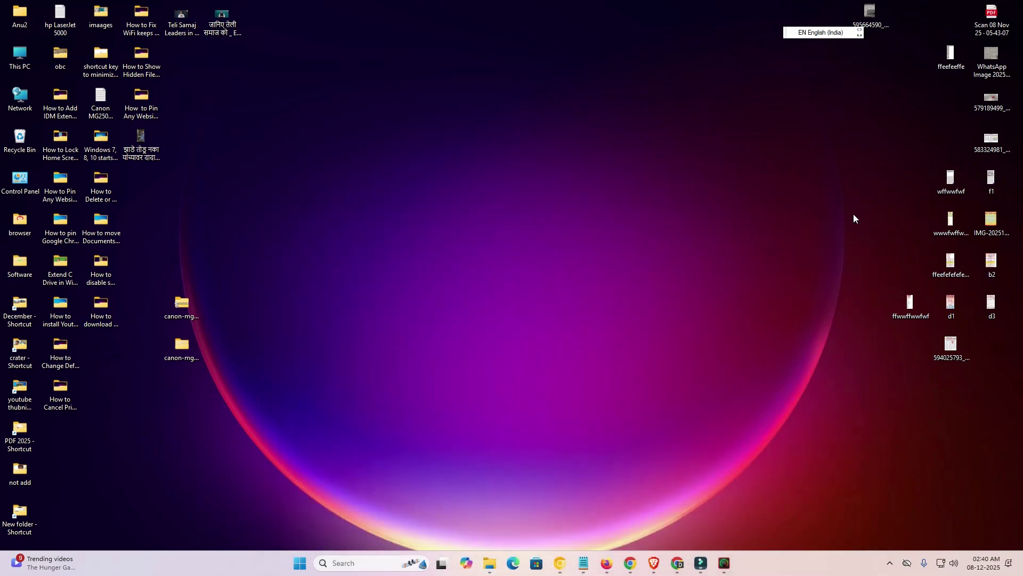
# - Search Windows for "prin" and open the Printers & scanners settings
pyautogui.click(300, 563)
pyautogui.write('p')
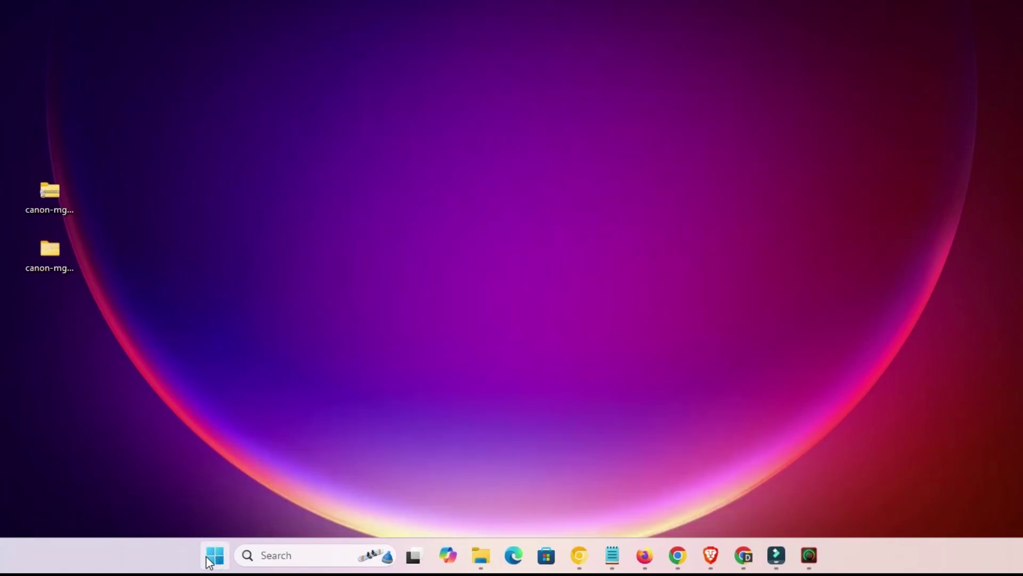
pyautogui.write('ri')
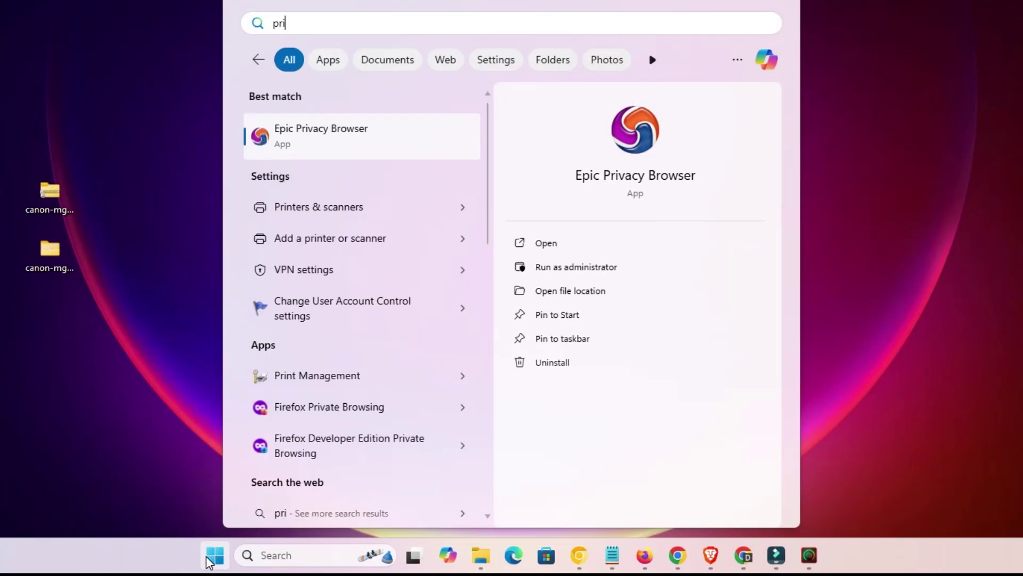
pyautogui.write('n')
pyautogui.click(356, 152)
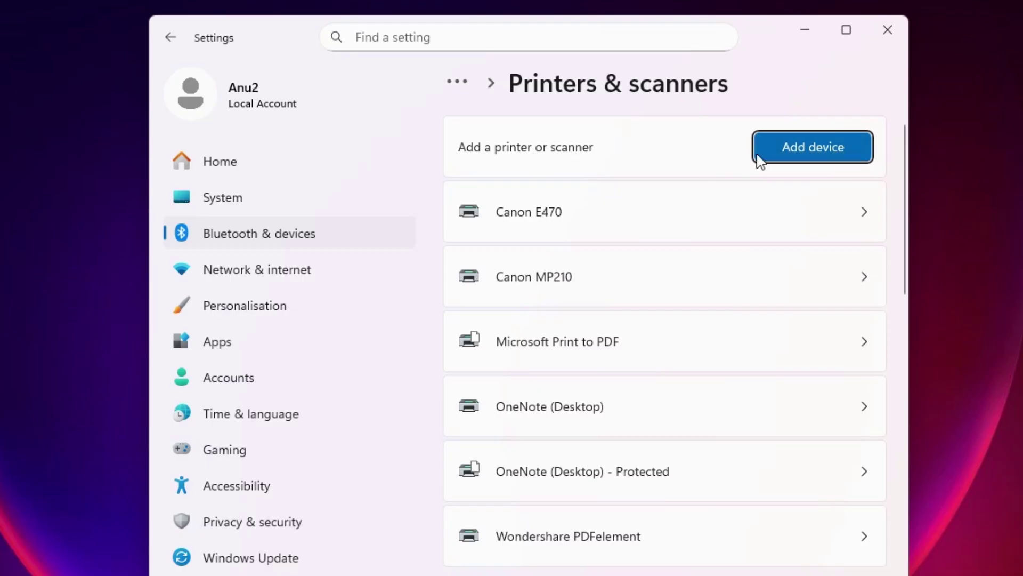
# - Start adding a new device manually and choose to add a local printer or network printer with manual settings
pyautogui.click(823, 147)
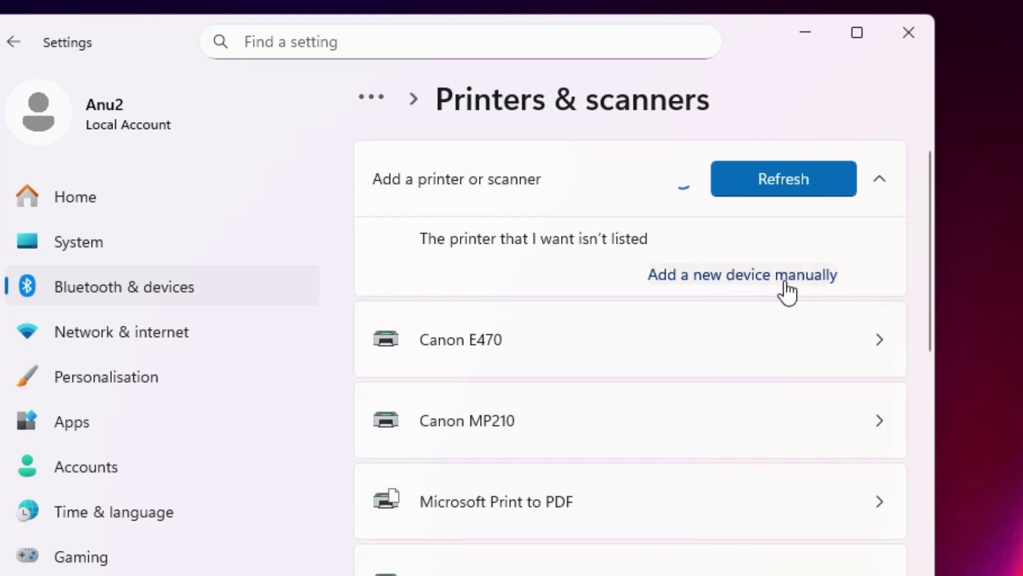
pyautogui.click(785, 283)
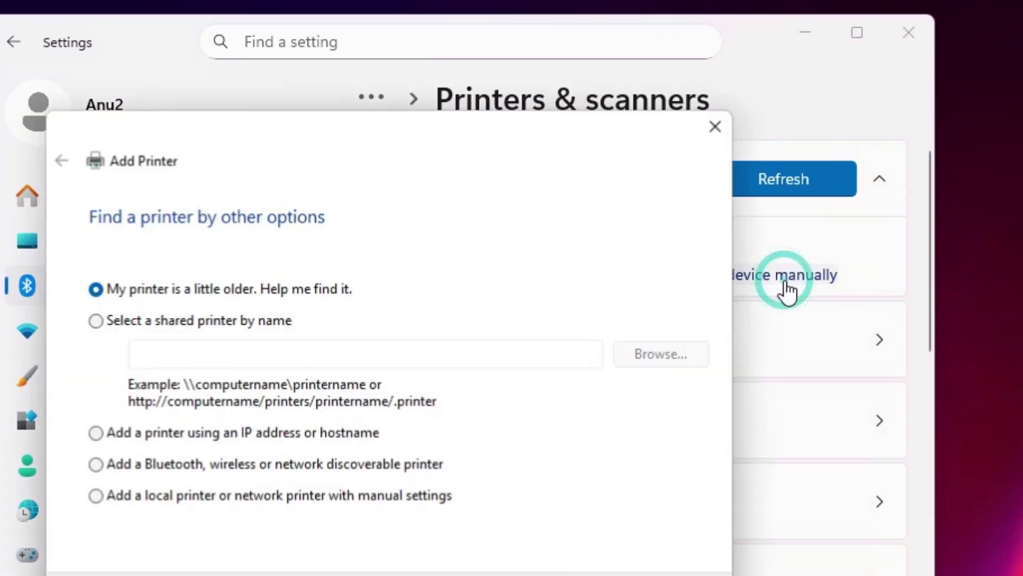
pyautogui.click(912, 35)
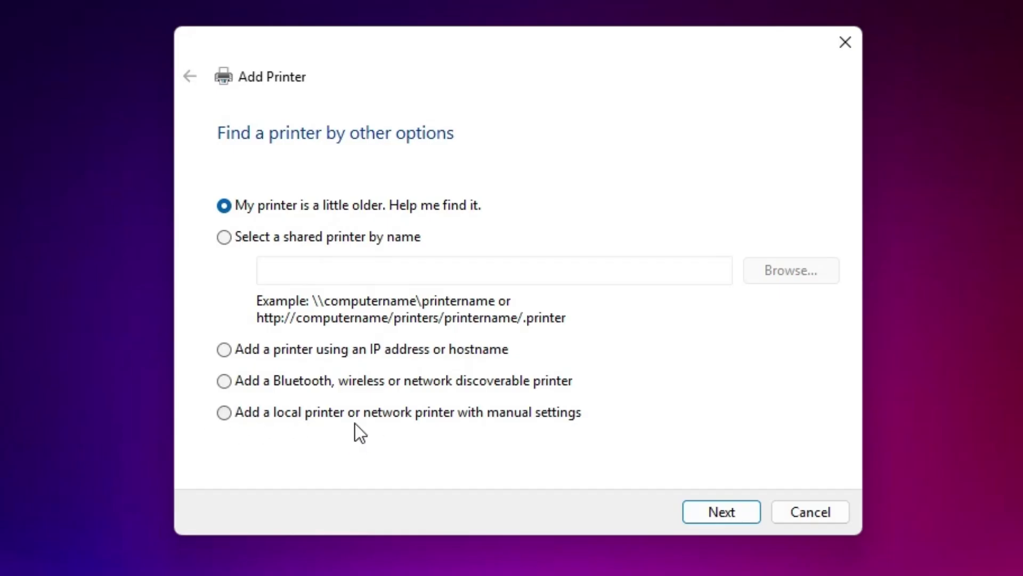
pyautogui.click(255, 414)
pyautogui.click(722, 513)
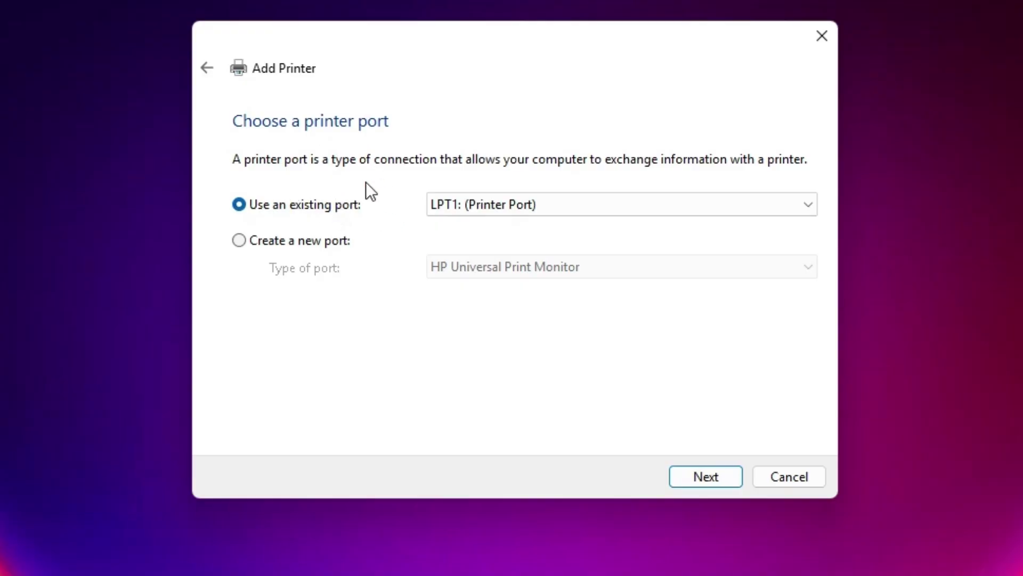
# - Use the existing port USB_001 (Local Port) for the printer and continue to the driver selection
pyautogui.click(543, 197)
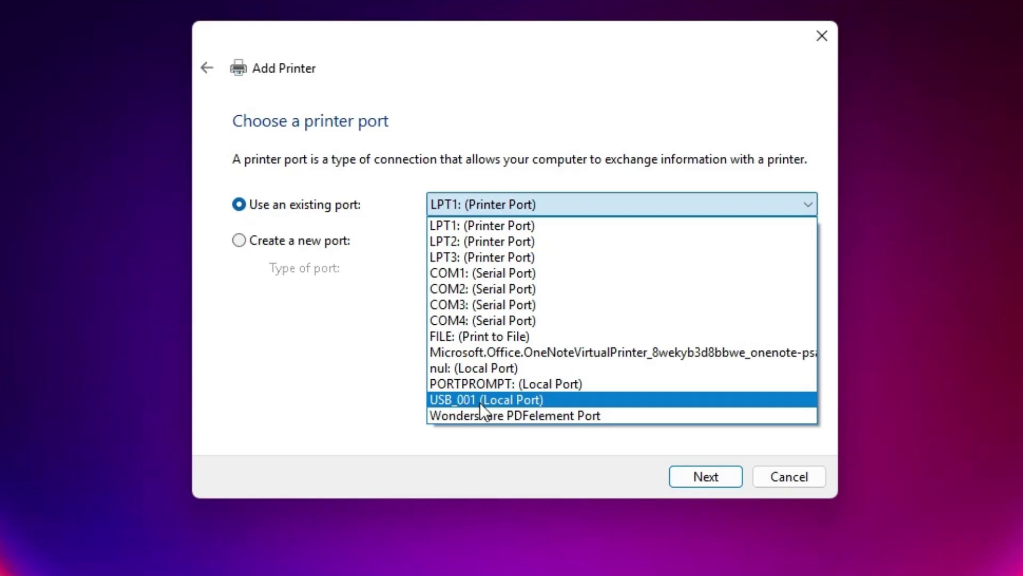
pyautogui.click(504, 402)
pyautogui.click(703, 473)
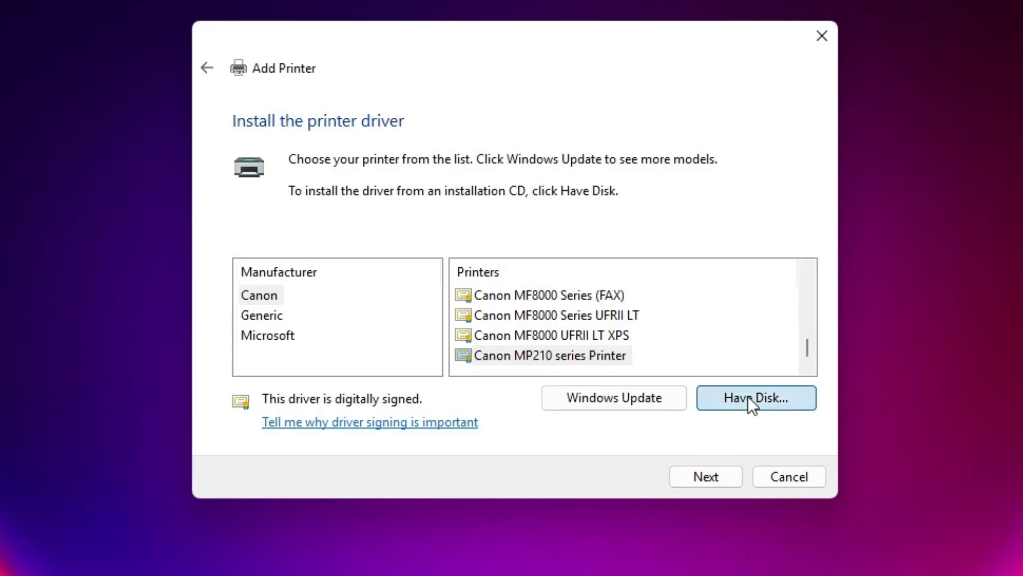
# - Choose MG2500P6.inf from the desktop folder canon-mg2500-series-win10-64bit as the source for installing the driver from disk
pyautogui.click(749, 397)
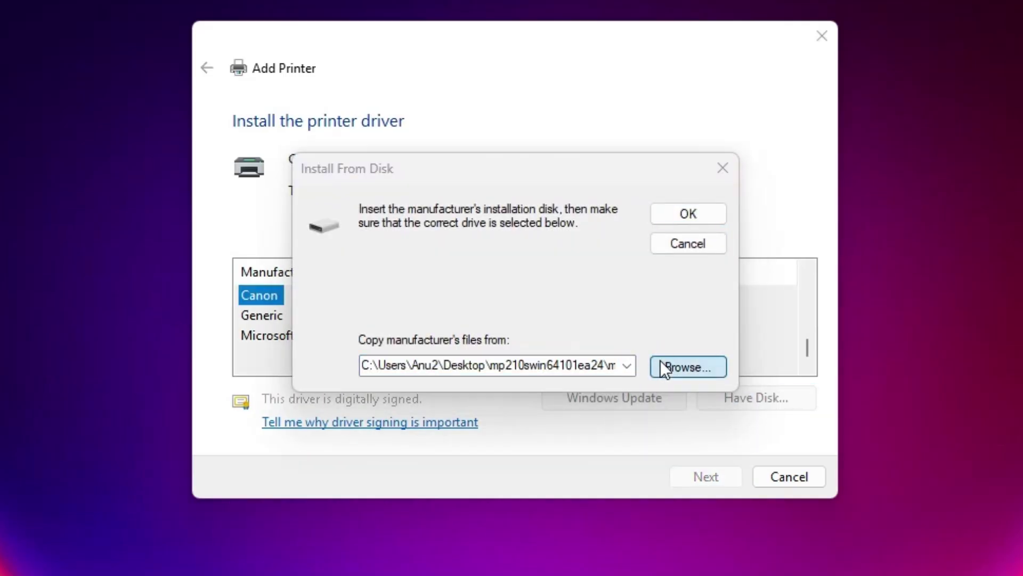
pyautogui.click(661, 363)
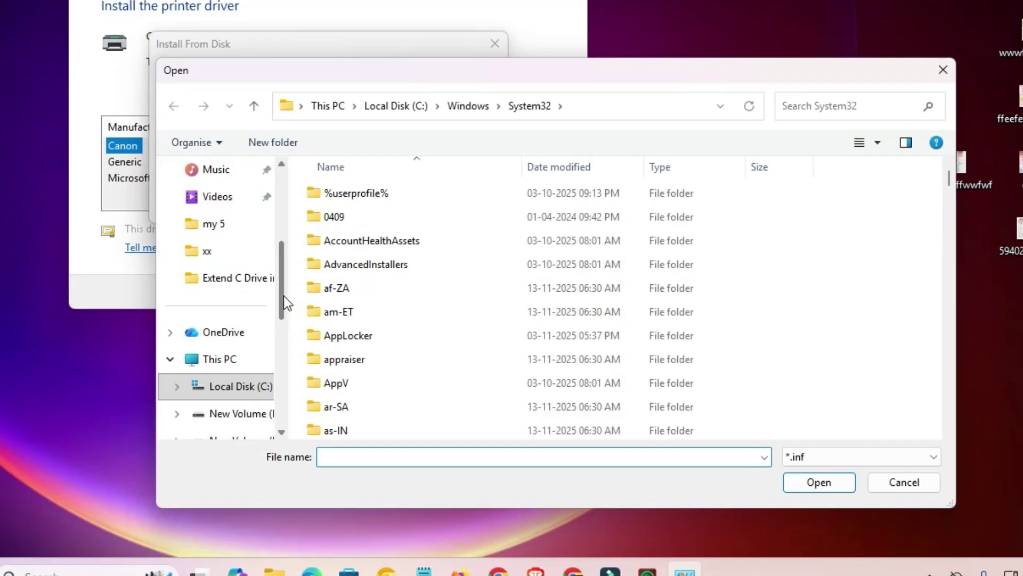
pyautogui.moveTo(283, 295); pyautogui.dragTo(308, 200)
pyautogui.click(214, 287)
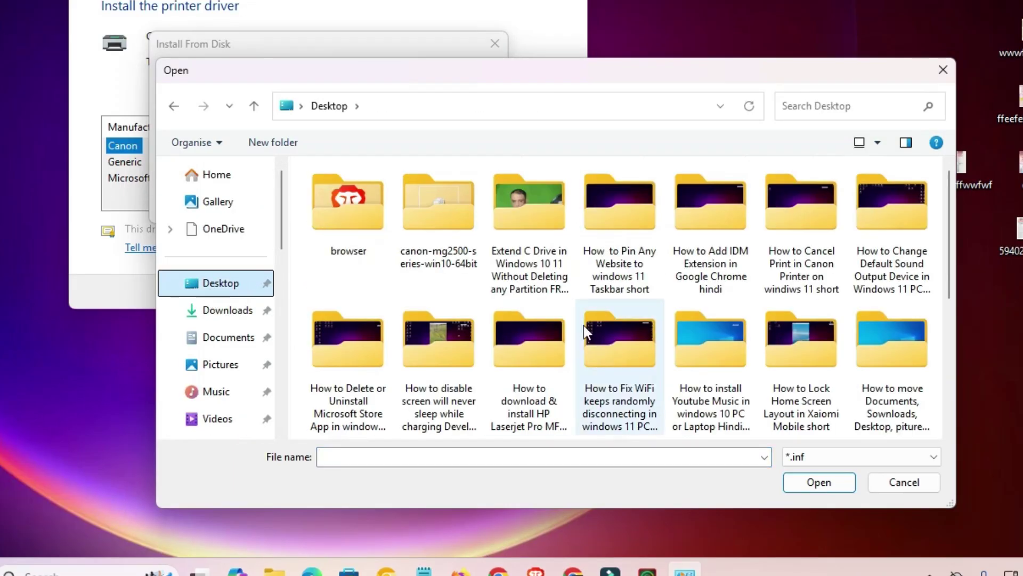
pyautogui.scroll(-5, 583, 325)
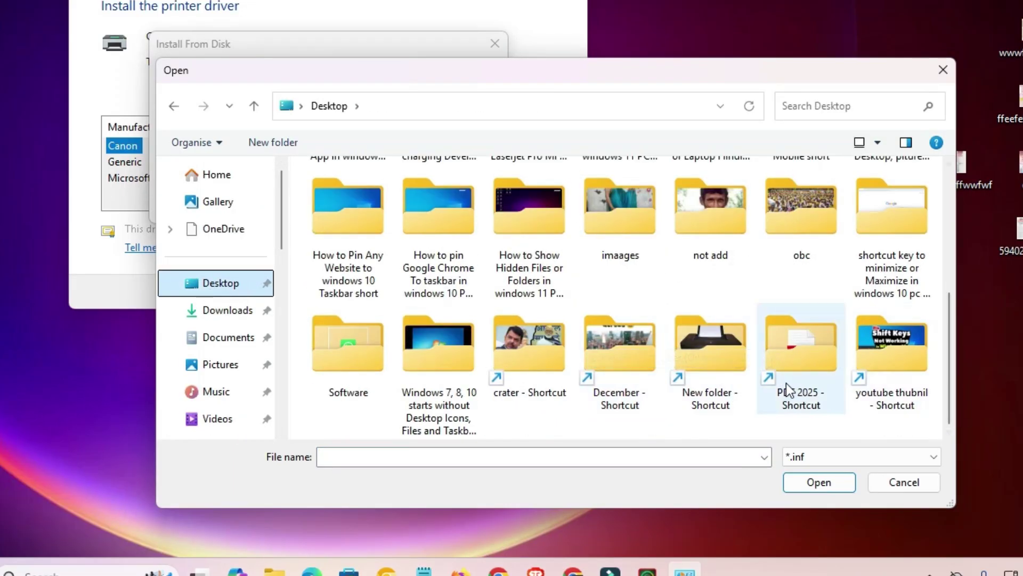
pyautogui.click(635, 352)
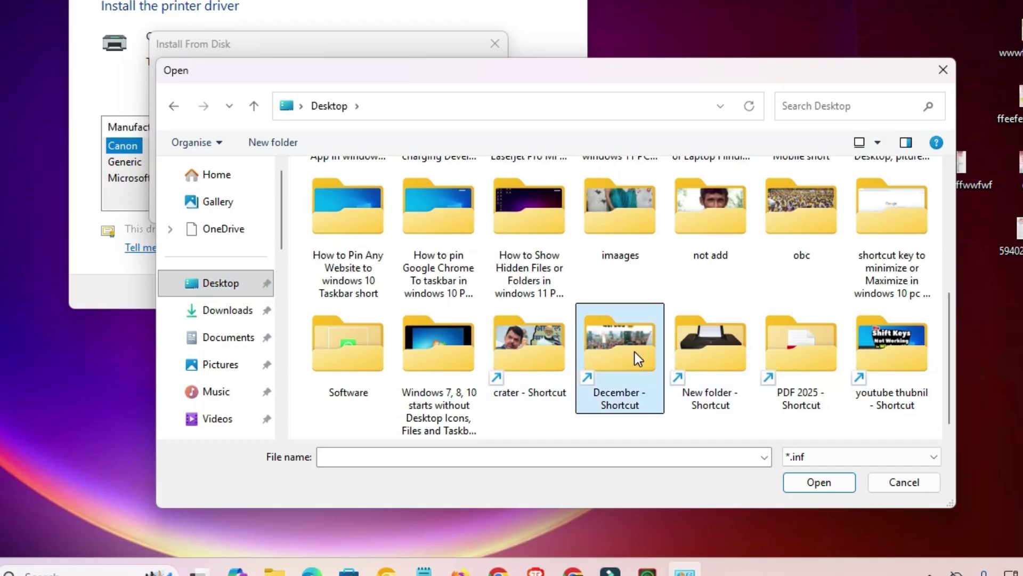
pyautogui.doubleClick(632, 351)
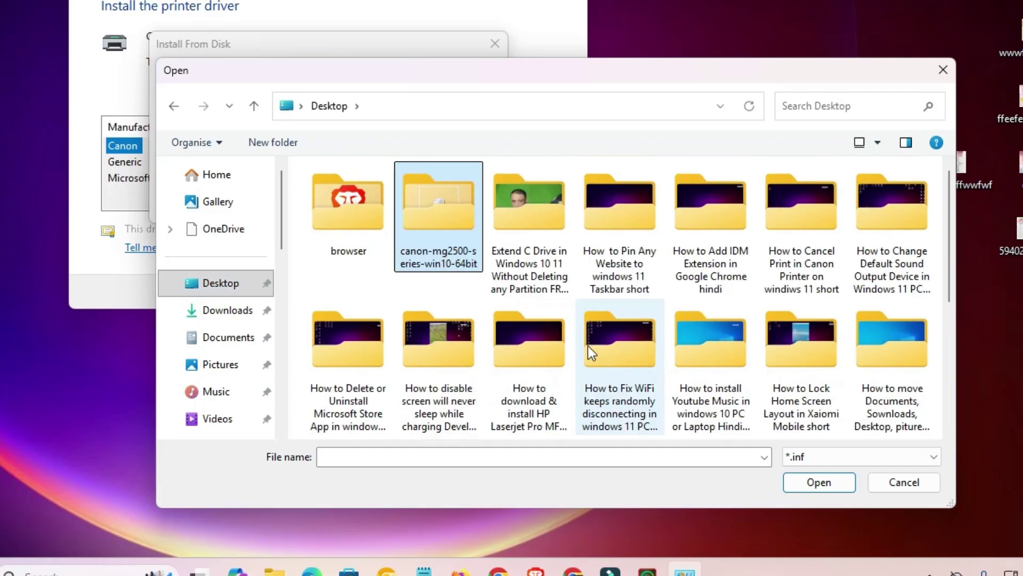
pyautogui.doubleClick(461, 224)
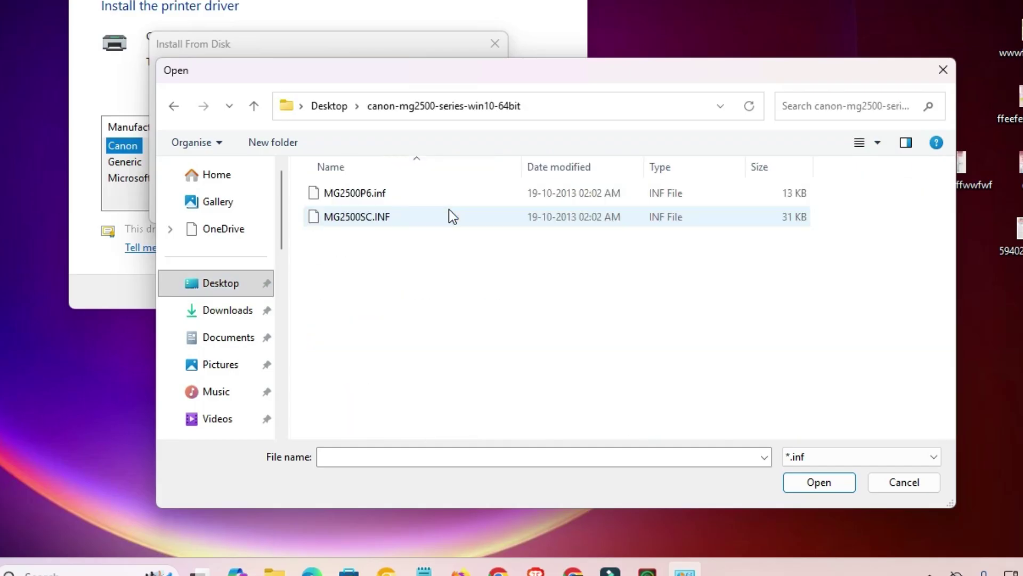
pyautogui.click(389, 201)
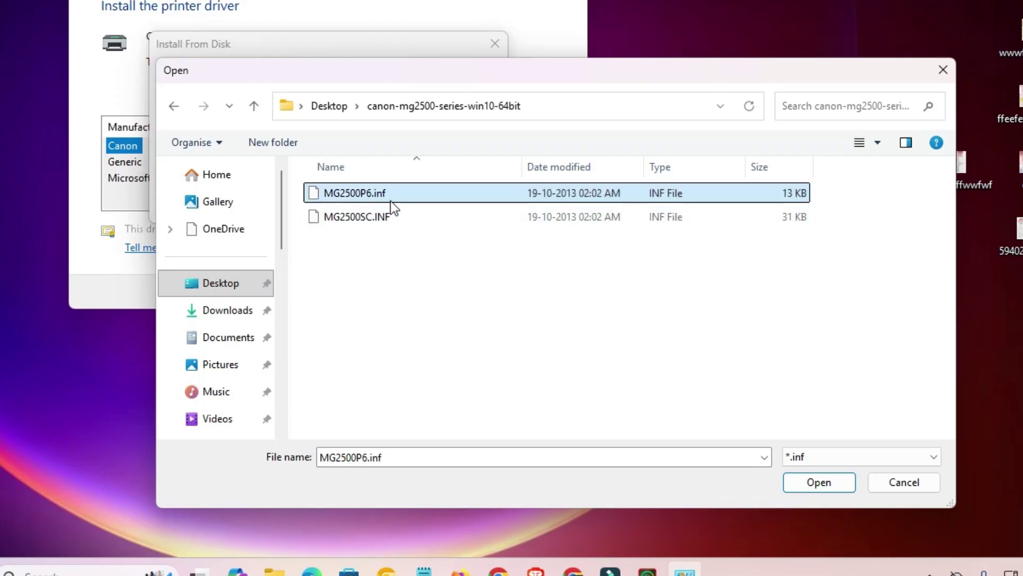
pyautogui.click(836, 481)
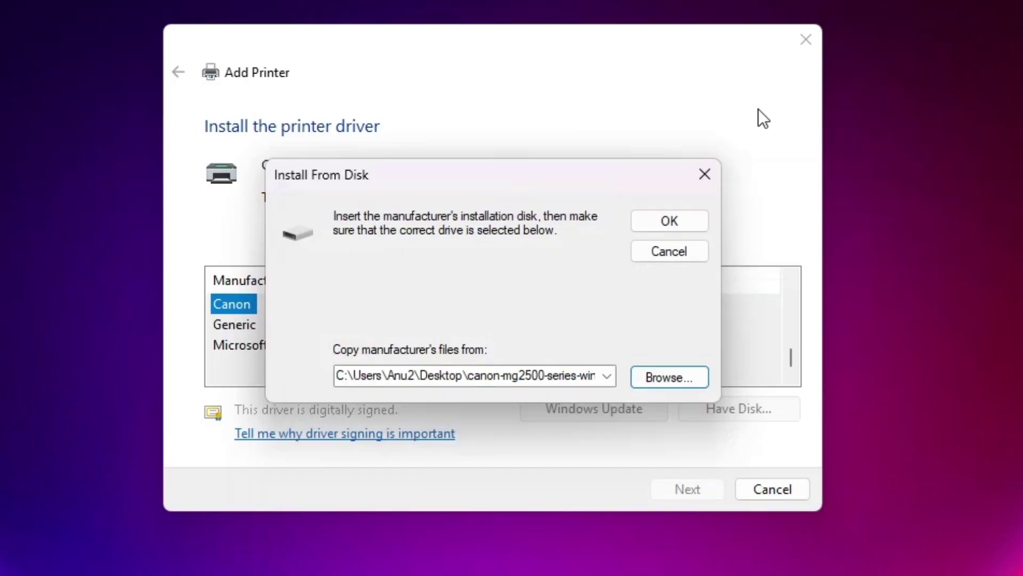
# - Load the driver from the chosen disk location and select Canon MG2500 series Printer as the model to install
pyautogui.click(669, 220)
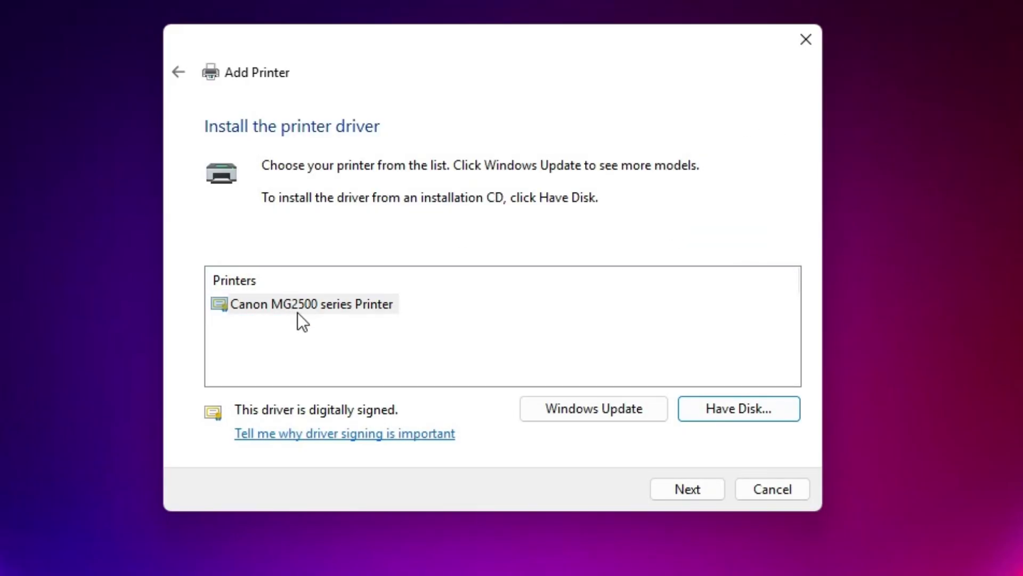
pyautogui.click(372, 304)
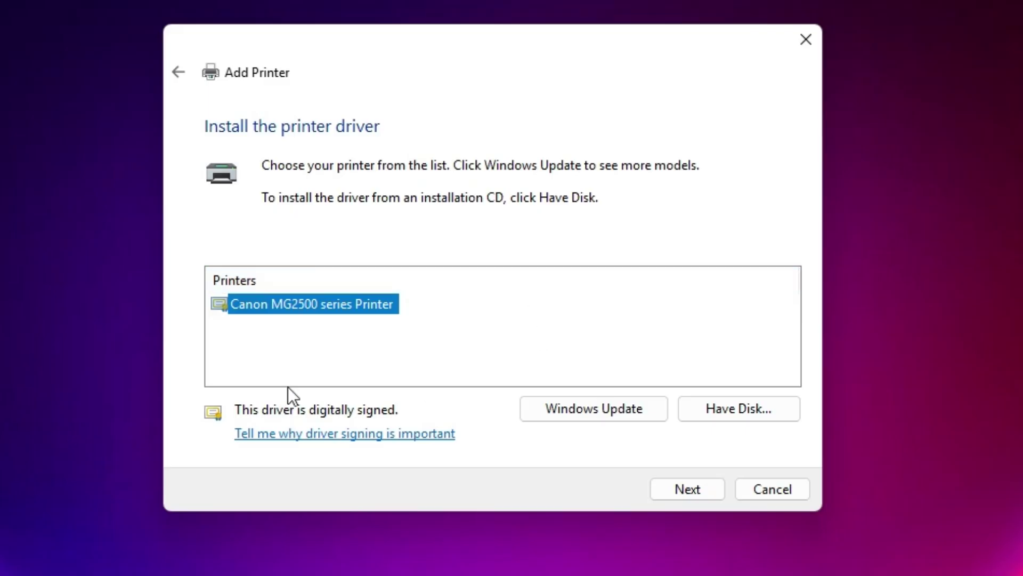
pyautogui.click(704, 486)
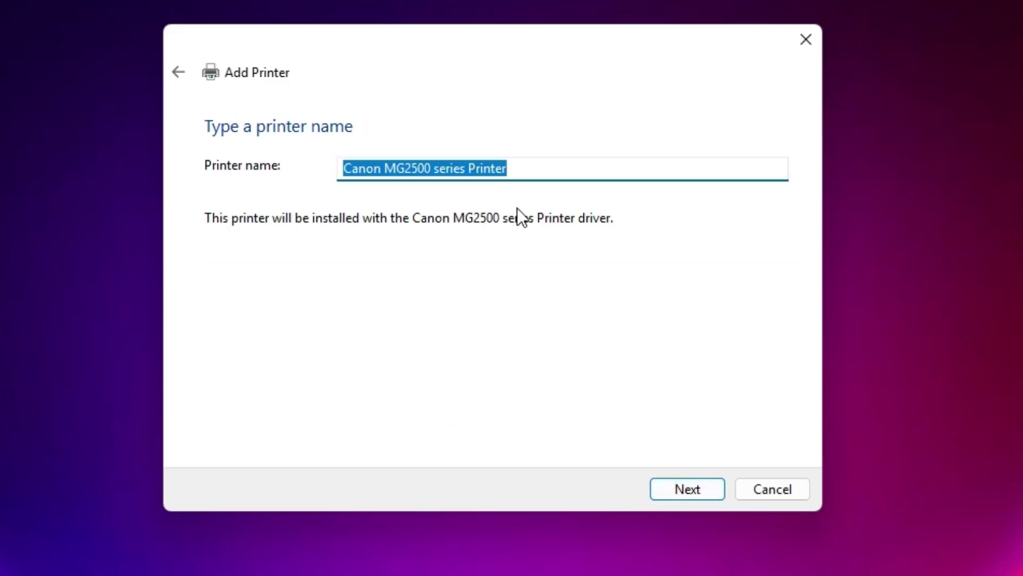
# - Name the printer Canon MG2520 and continue with the installation
pyautogui.moveTo(432, 169); pyautogui.dragTo(589, 169)
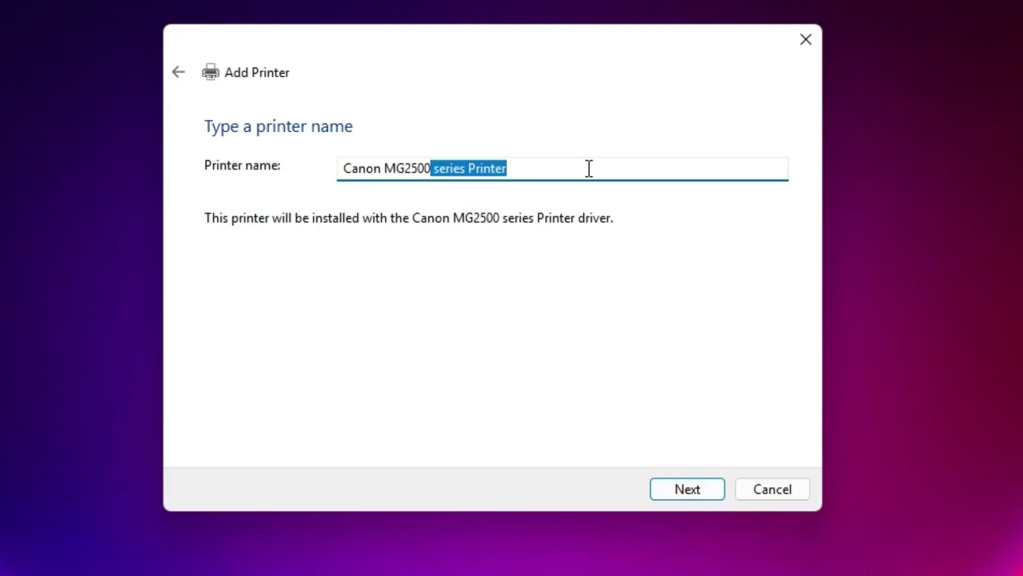
pyautogui.press('BackSpace')
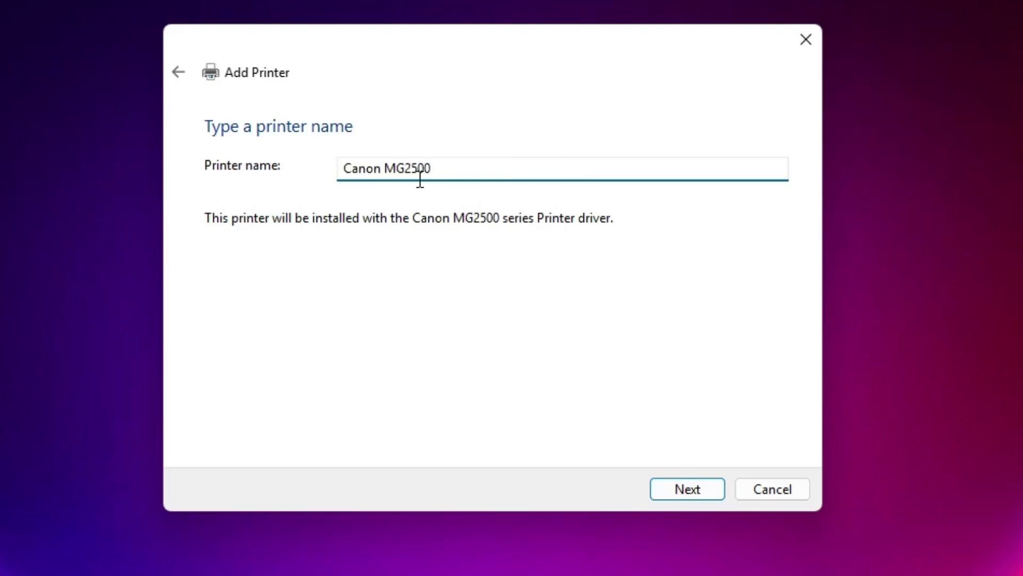
pyautogui.moveTo(418, 168); pyautogui.dragTo(516, 167)
pyautogui.write('20')
pyautogui.click(720, 487)
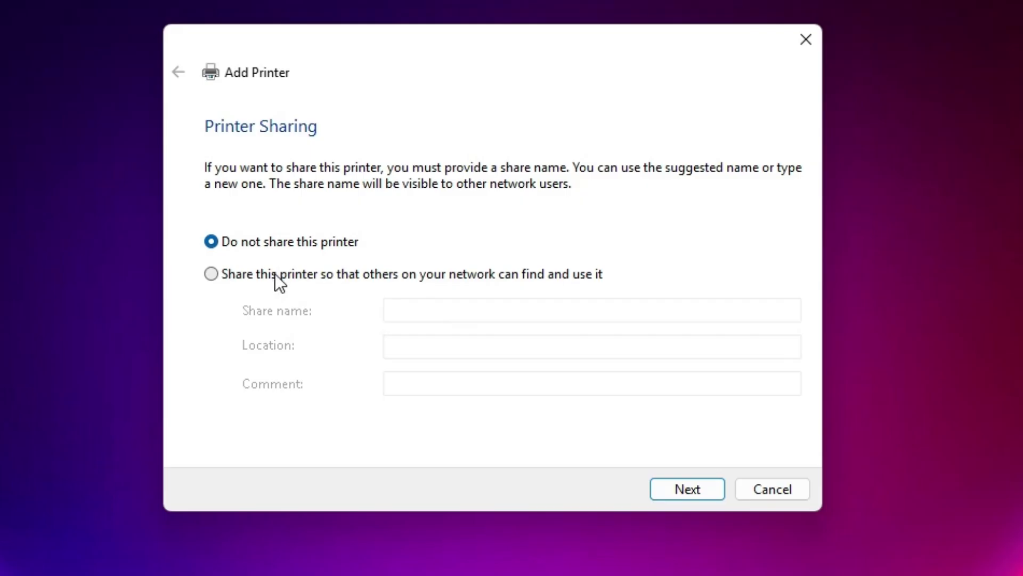
# - Keep the printer unshared and finish the Add Printer wizard without printing a test page
pyautogui.click(699, 483)
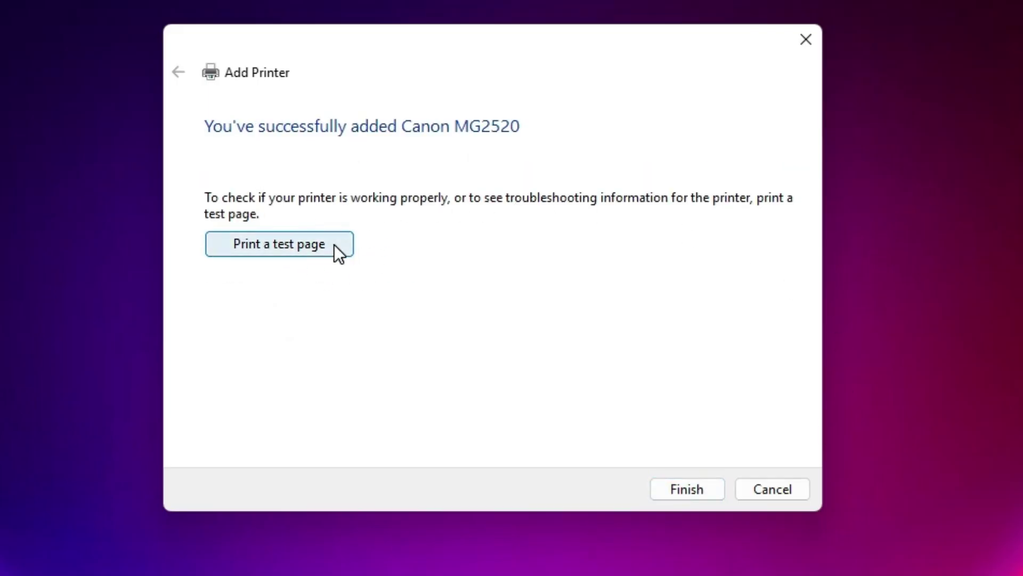
pyautogui.click(678, 488)
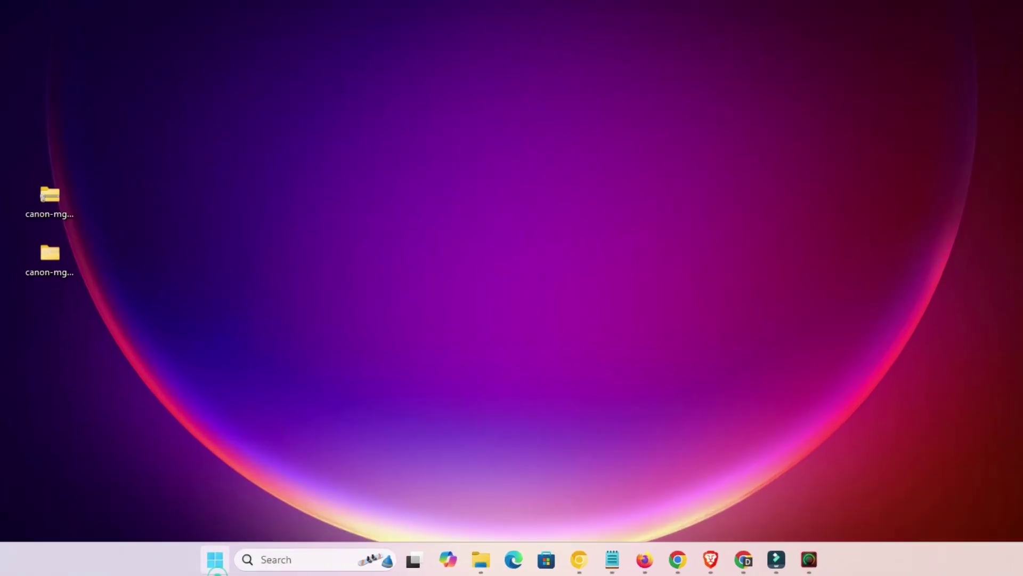
# - Search Windows for "pr", check the Printers & scanners settings for the newly added Canon MG2520, and close Settings
pyautogui.press('super')
pyautogui.write('p')
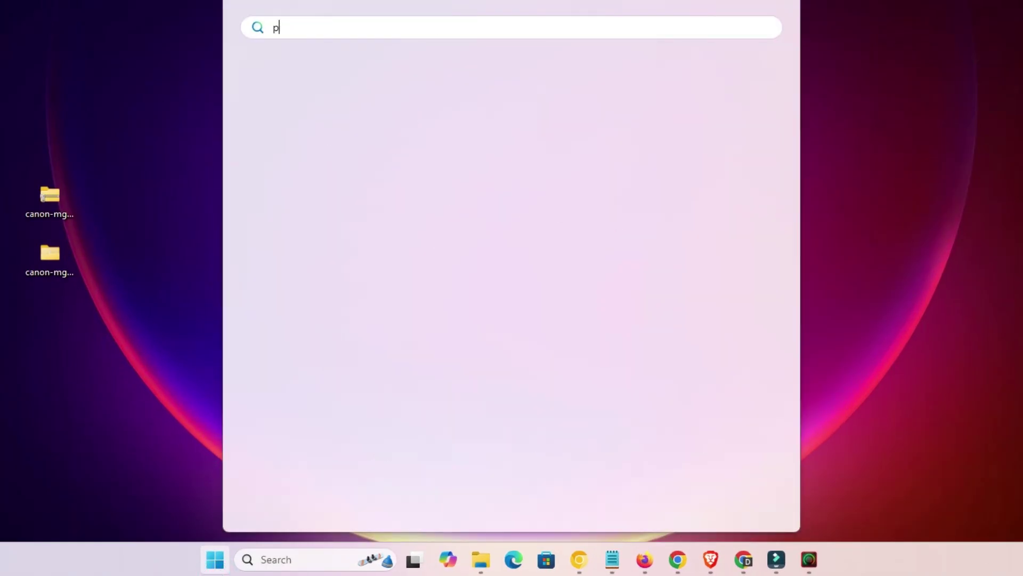
pyautogui.write('r')
pyautogui.click(384, 157)
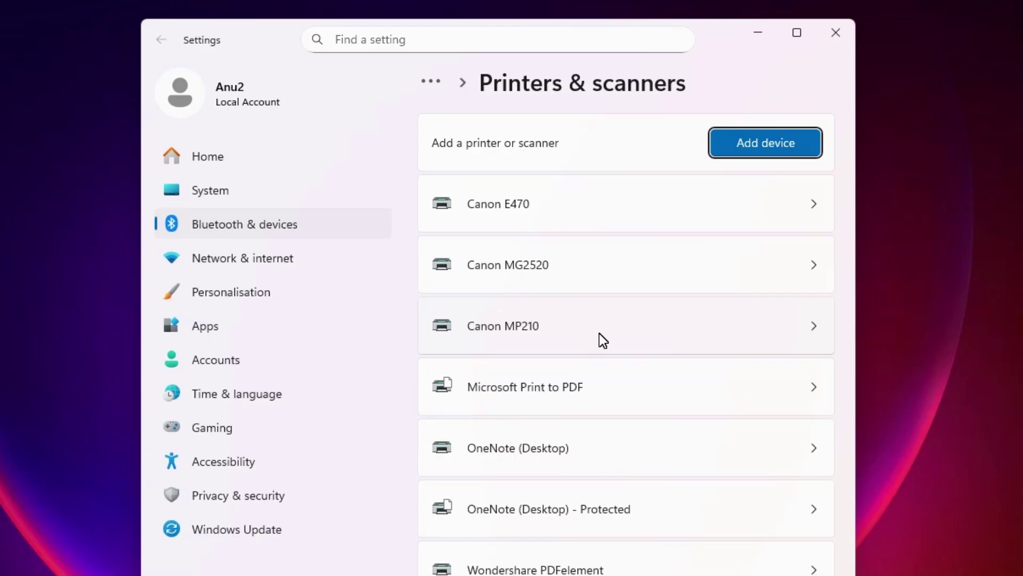
pyautogui.click(839, 32)
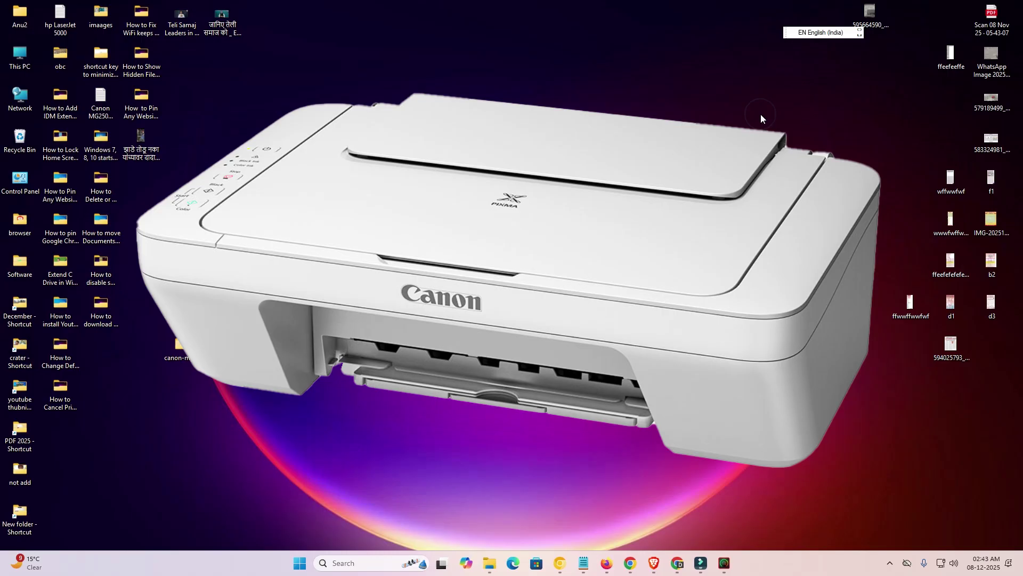